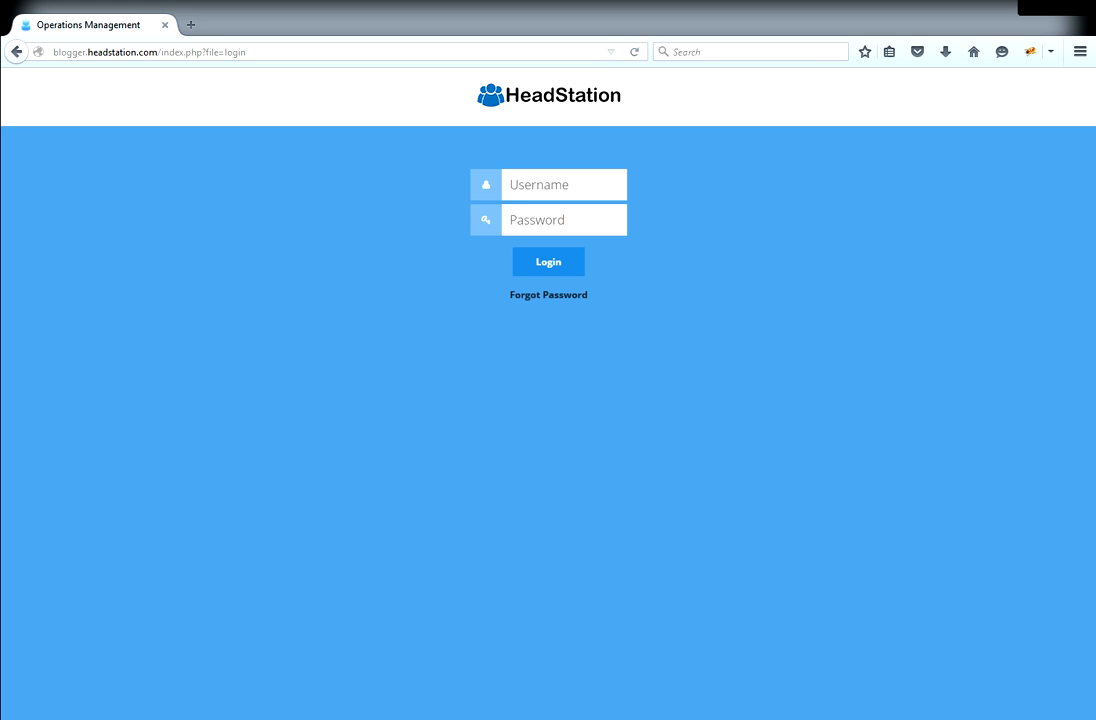
- Log in to HeadStation with the account's username and password
{"action": "key", "text": "Tab"}
{"action": "key", "text": "Return"}
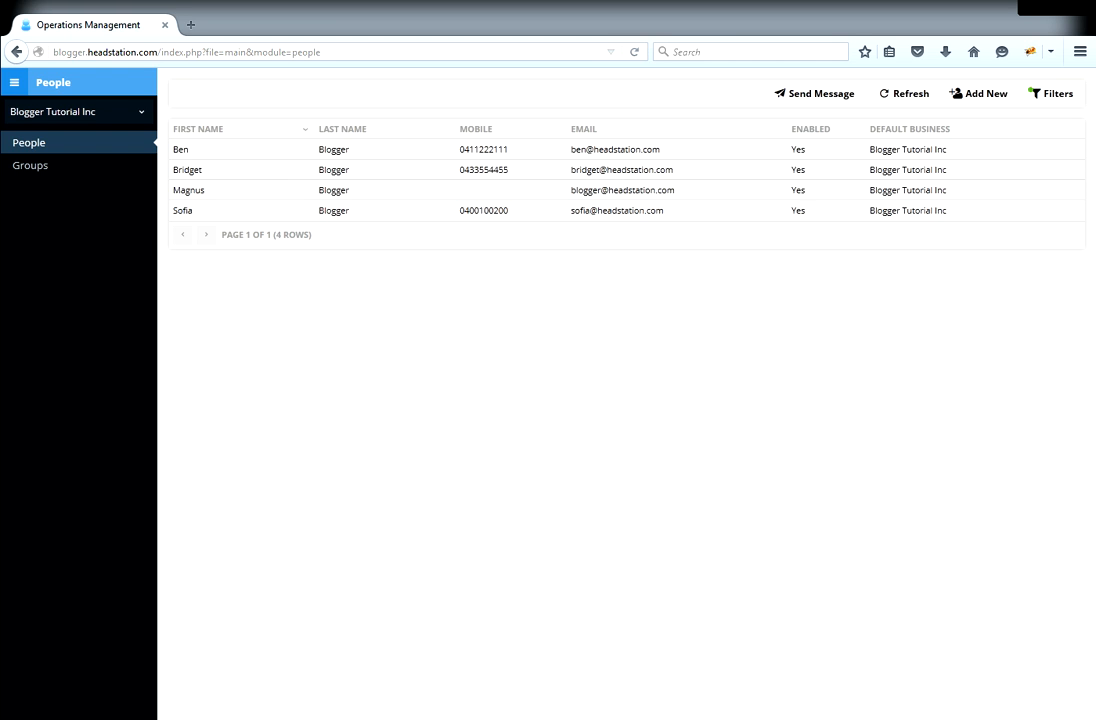
- Go to the Jobs module, which lists the single 40,000km service job
{"action": "left_click", "coordinate": [16, 85]}
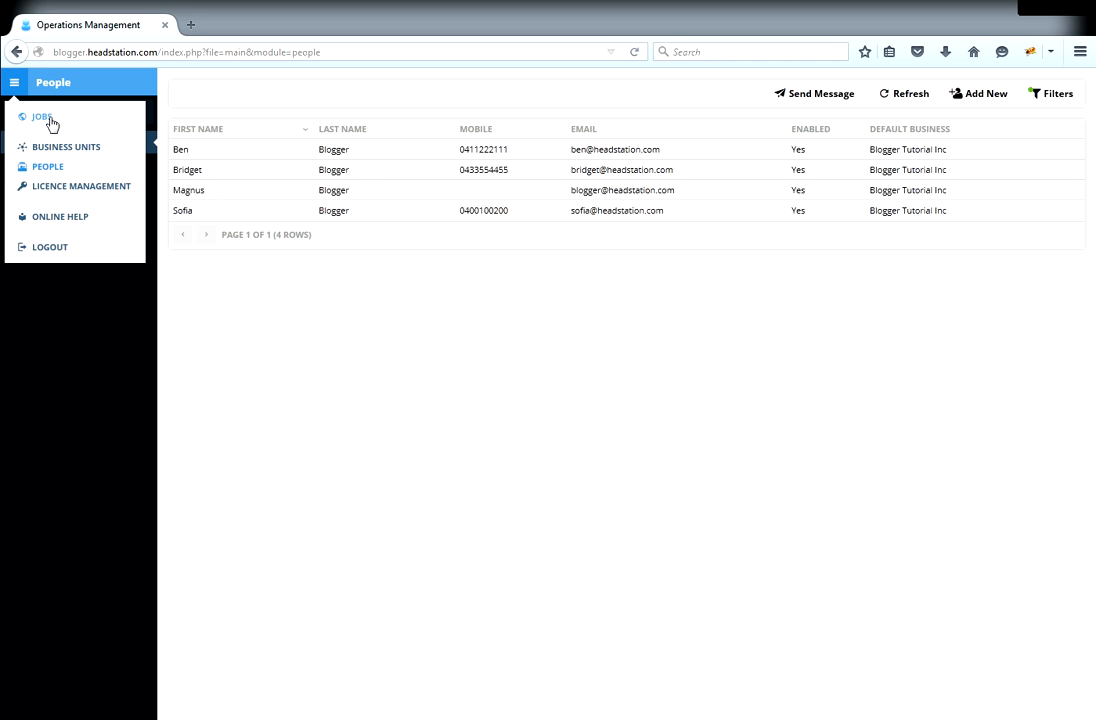
{"action": "left_click", "coordinate": [42, 117]}
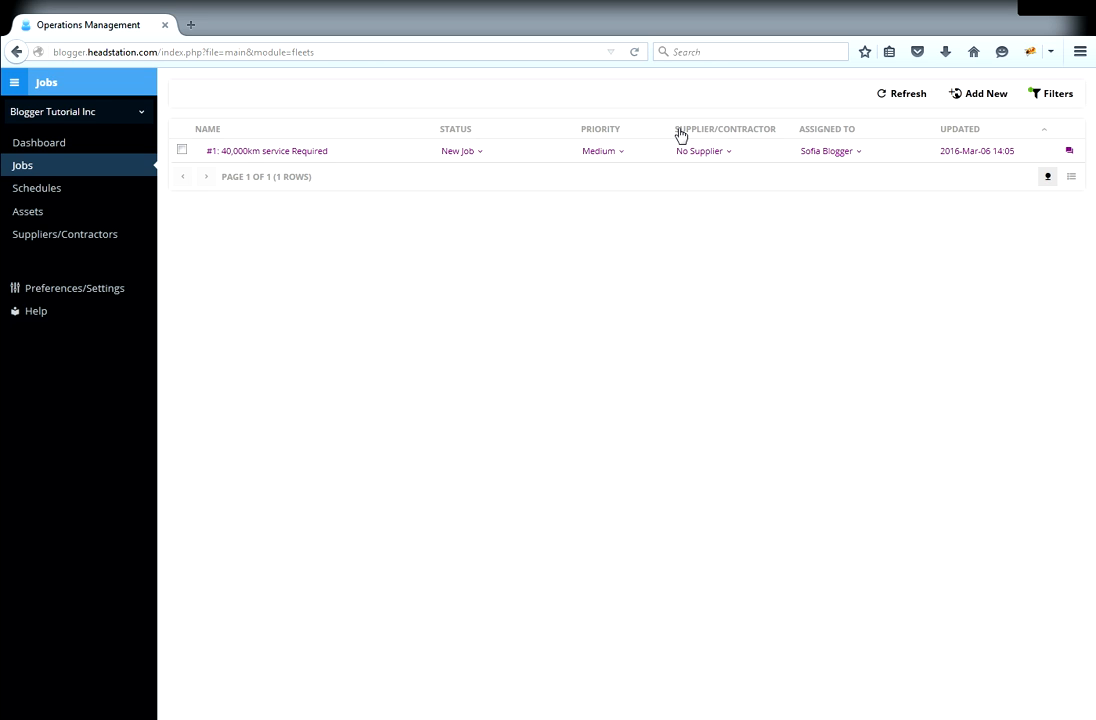
- Add a Company Car job with task 'Needs Refuelling' and the service-station refuelling description
{"action": "left_click", "coordinate": [988, 100]}
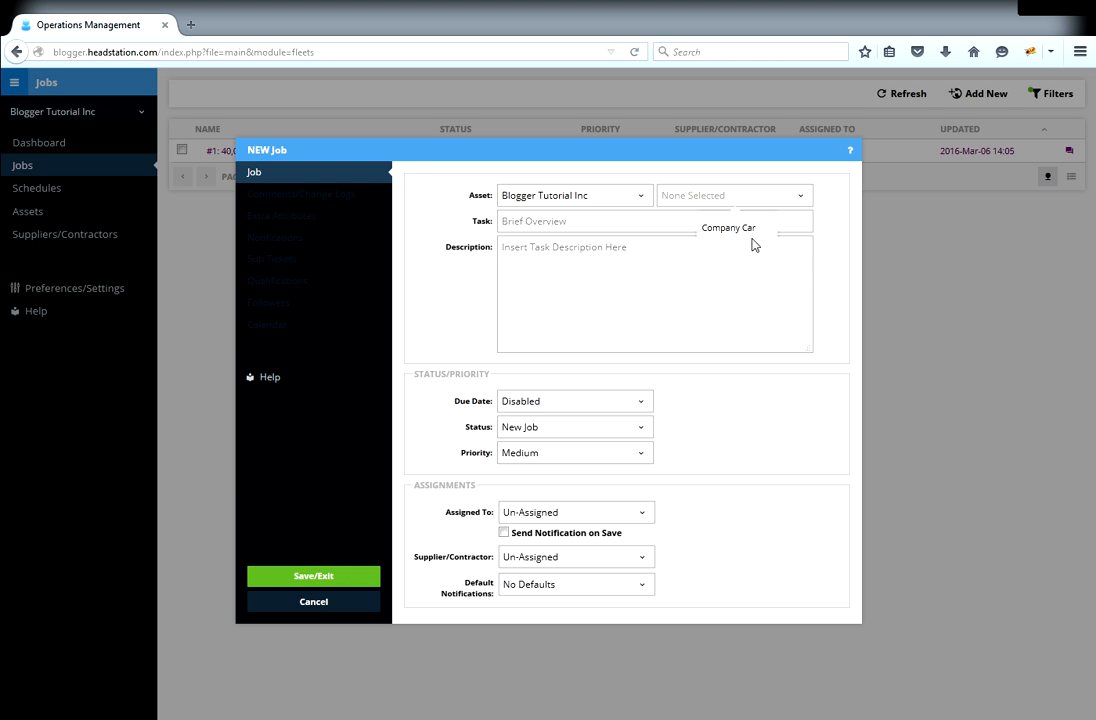
{"action": "left_click", "coordinate": [740, 236]}
{"action": "left_click", "coordinate": [655, 221]}
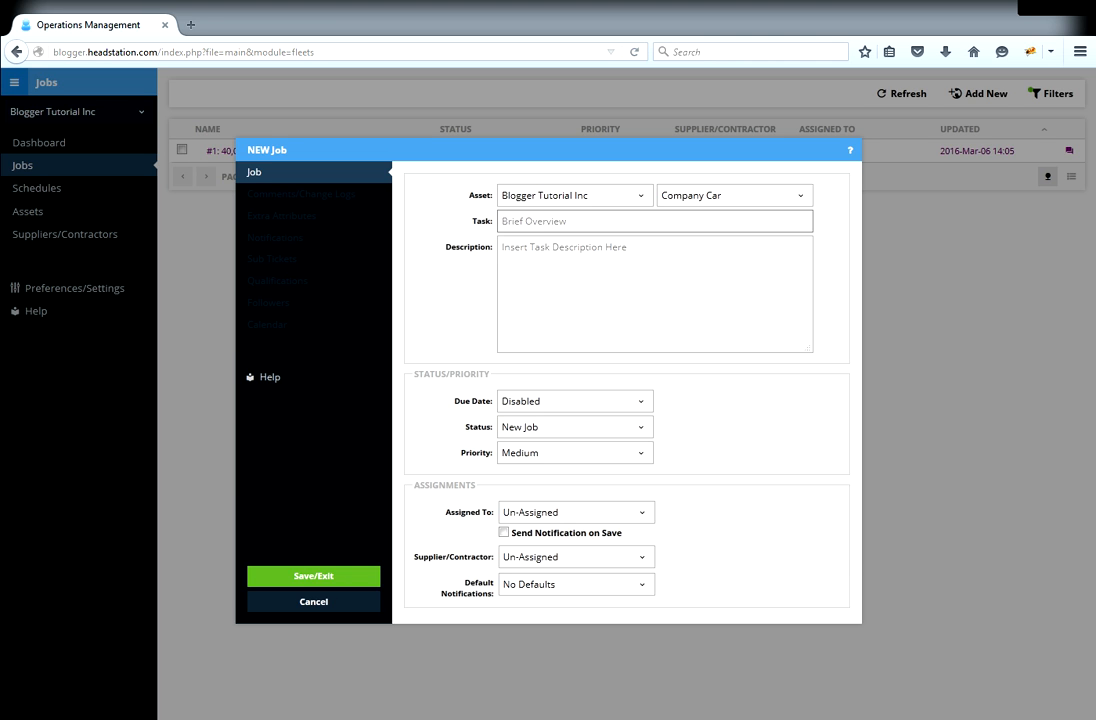
{"action": "type", "text": "Needs Refuelling"}
{"action": "key", "text": "Tab"}
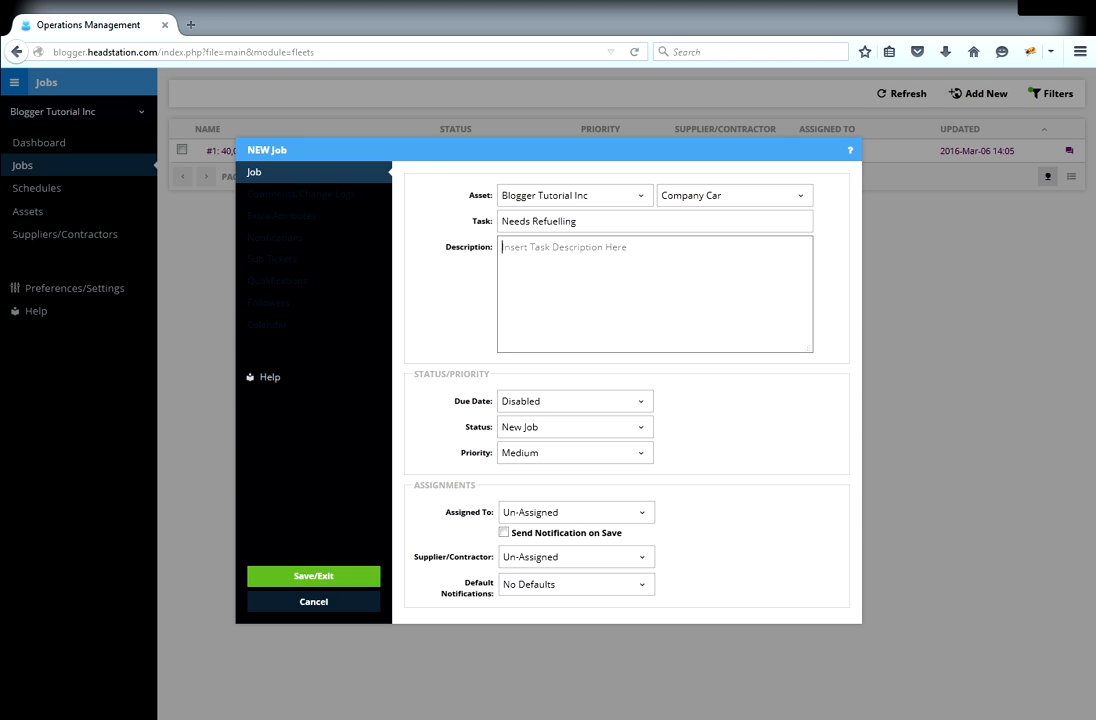
{"action": "type", "text": "The car needs to be refuell"}
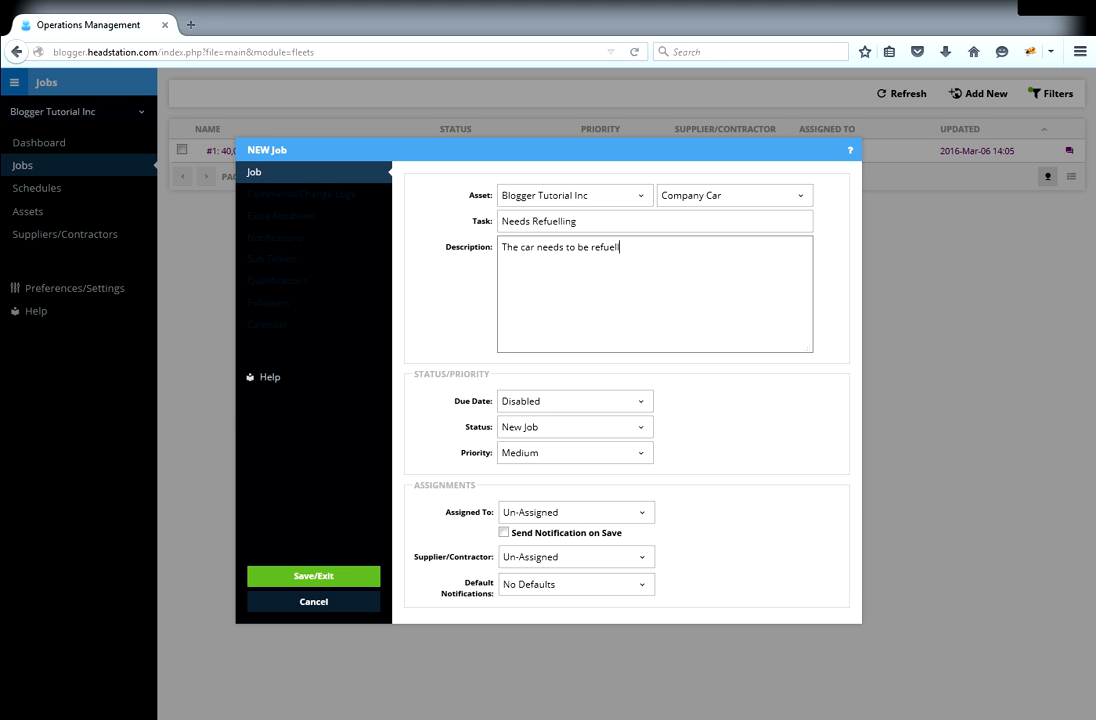
{"action": "type", "text": "ed at the service station acros"}
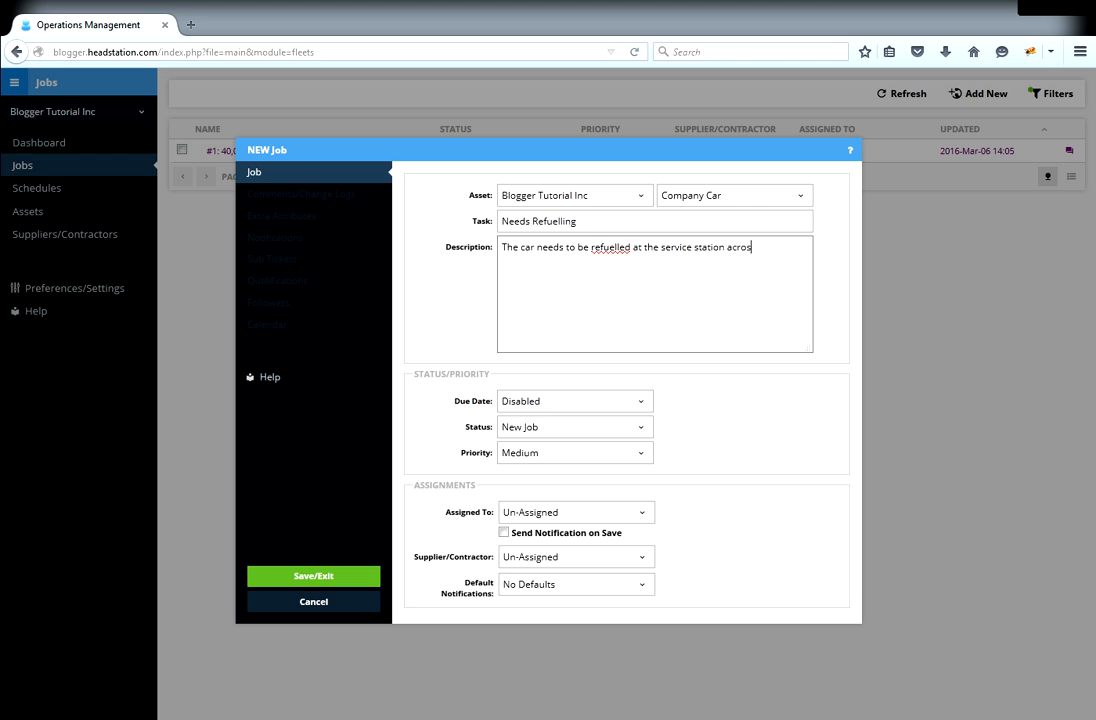
{"action": "type", "text": "s the road."}
- Enable the job's due date and set it to 7 March 2016 at 10:00
{"action": "left_click", "coordinate": [559, 405]}
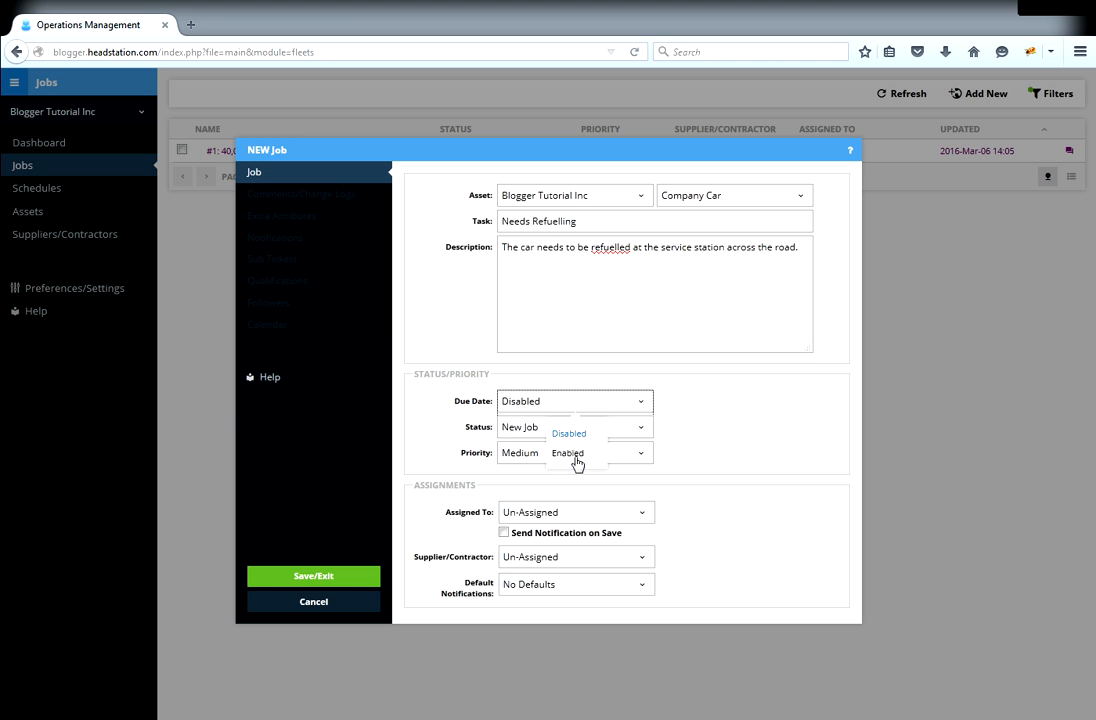
{"action": "left_click", "coordinate": [577, 460]}
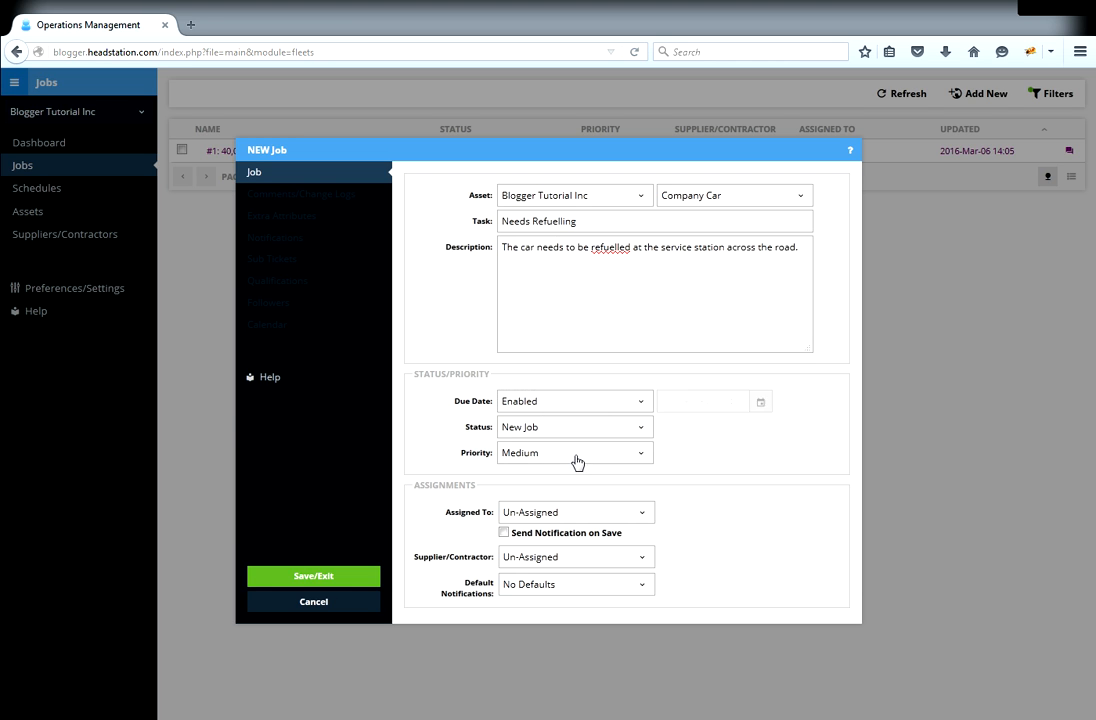
{"action": "left_click", "coordinate": [760, 402]}
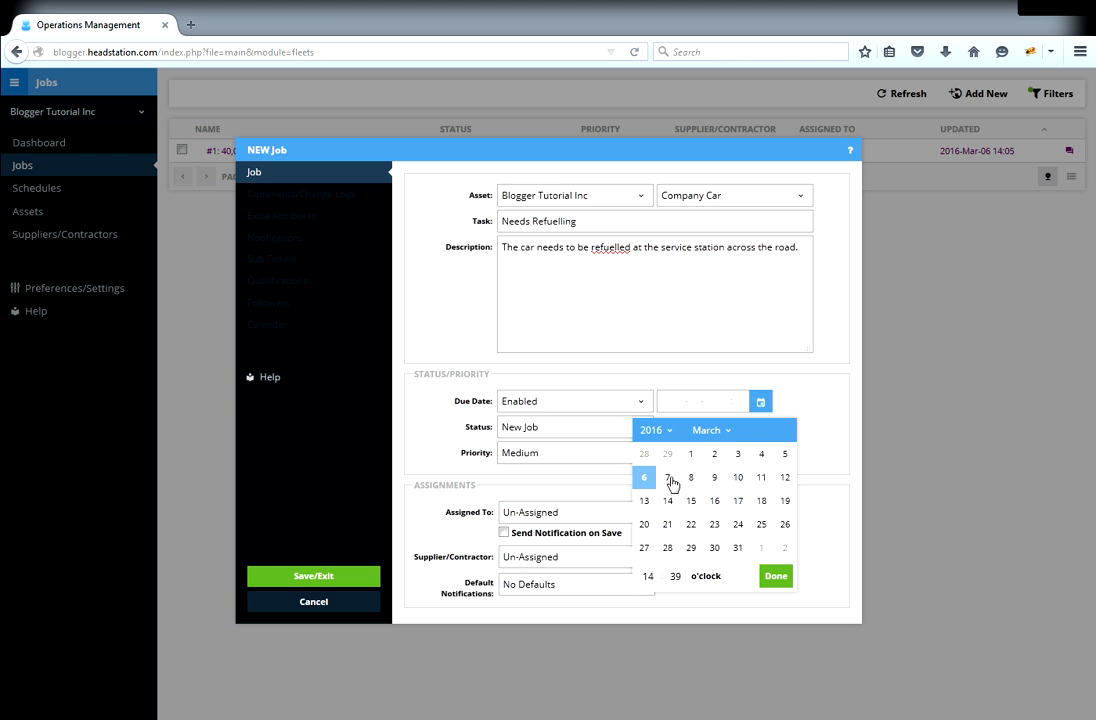
{"action": "left_click", "coordinate": [668, 478]}
{"action": "left_click_drag", "start_coordinate": [655, 577], "coordinate": [613, 577]}
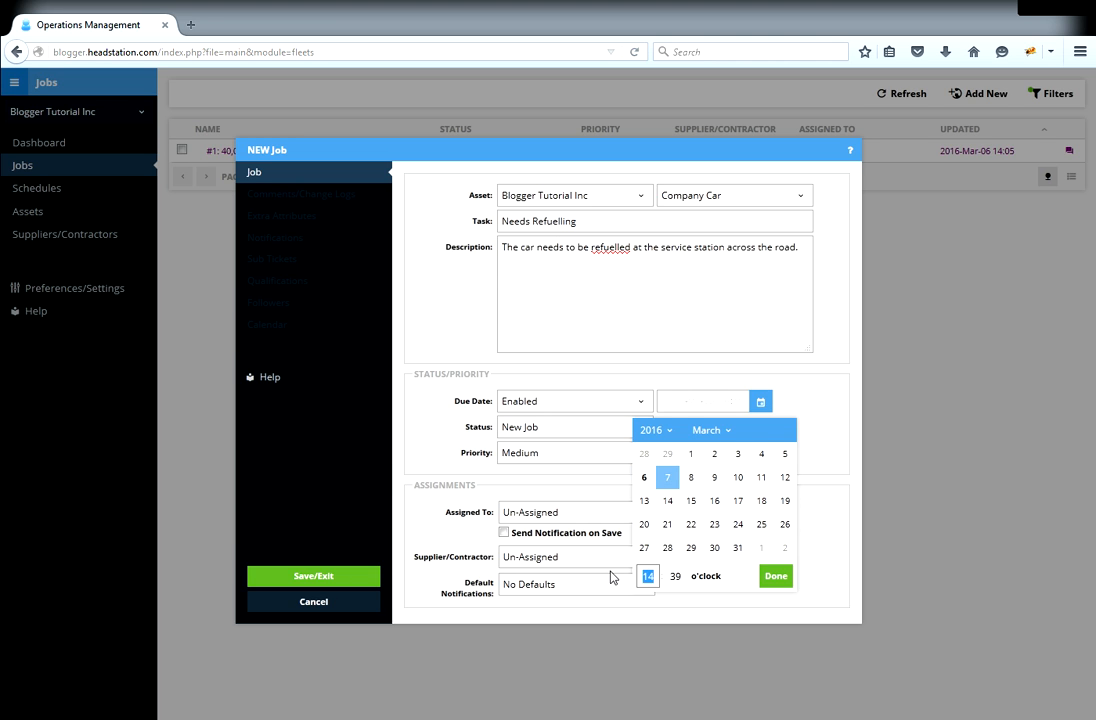
{"action": "type", "text": "10"}
{"action": "key", "text": "Tab"}
{"action": "type", "text": "00"}
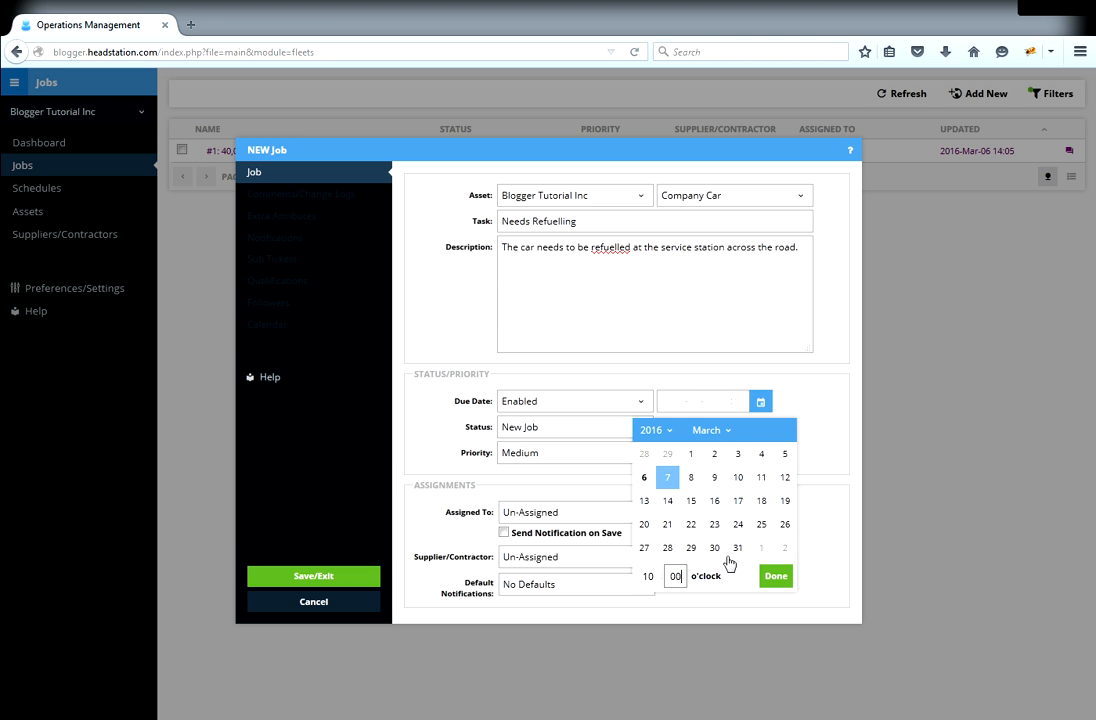
{"action": "left_click", "coordinate": [776, 580]}
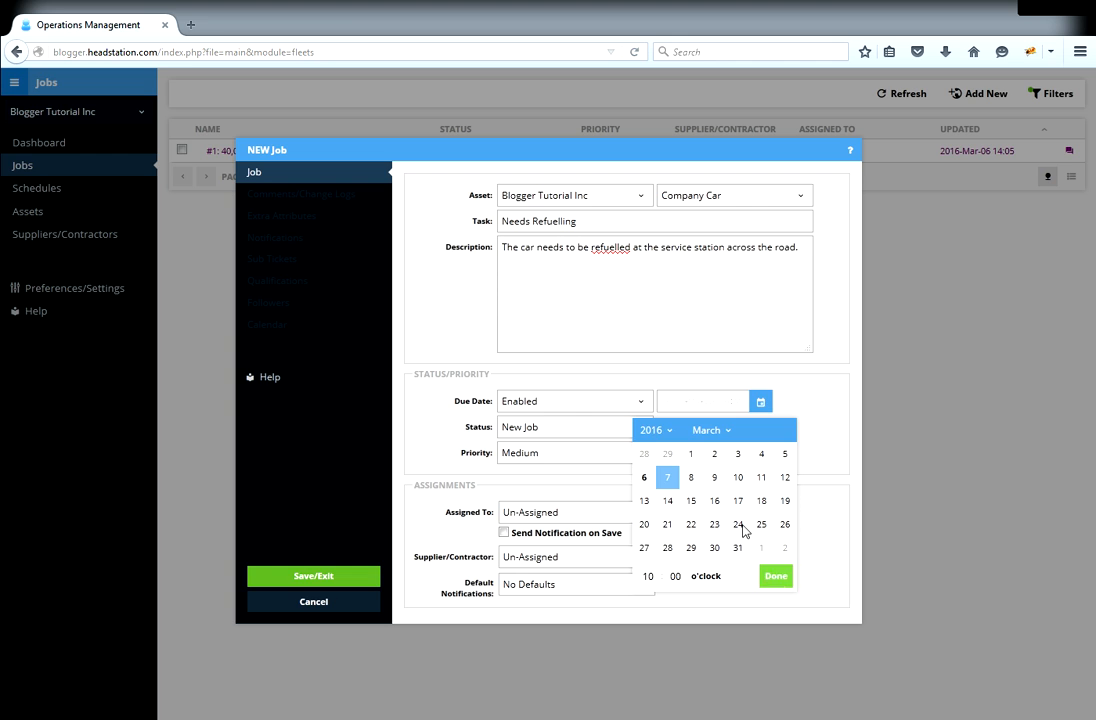
{"action": "left_click", "coordinate": [614, 433]}
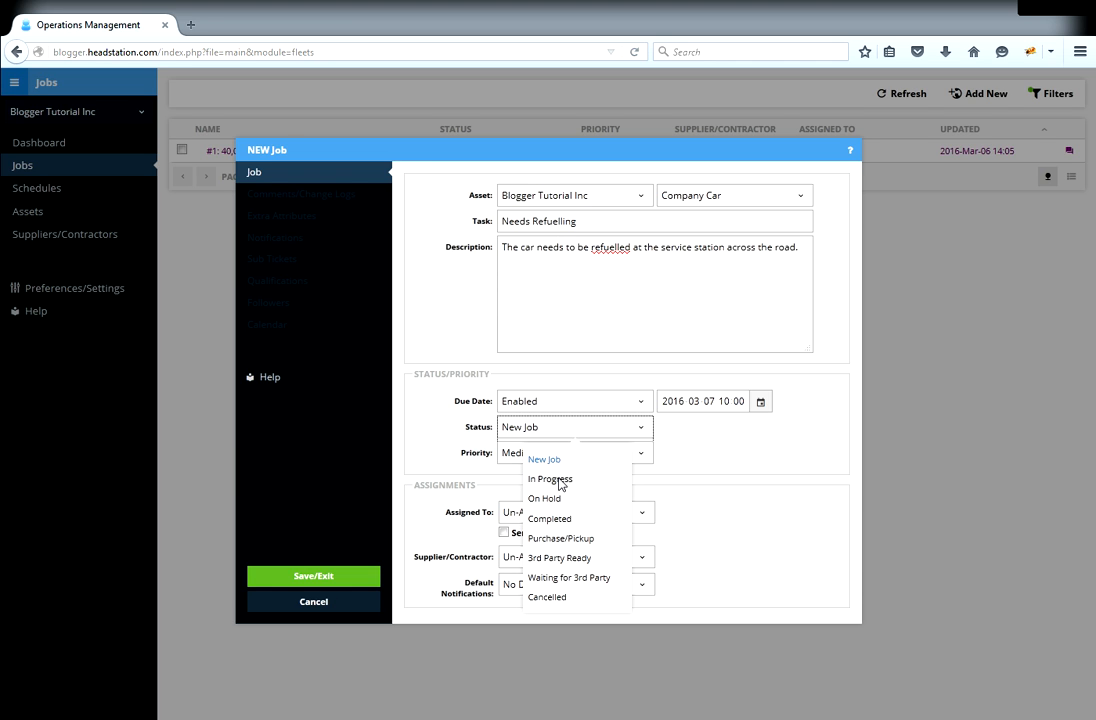
- Set the job to In Progress, High priority, and assign it to the intended team member
{"action": "left_click", "coordinate": [558, 480]}
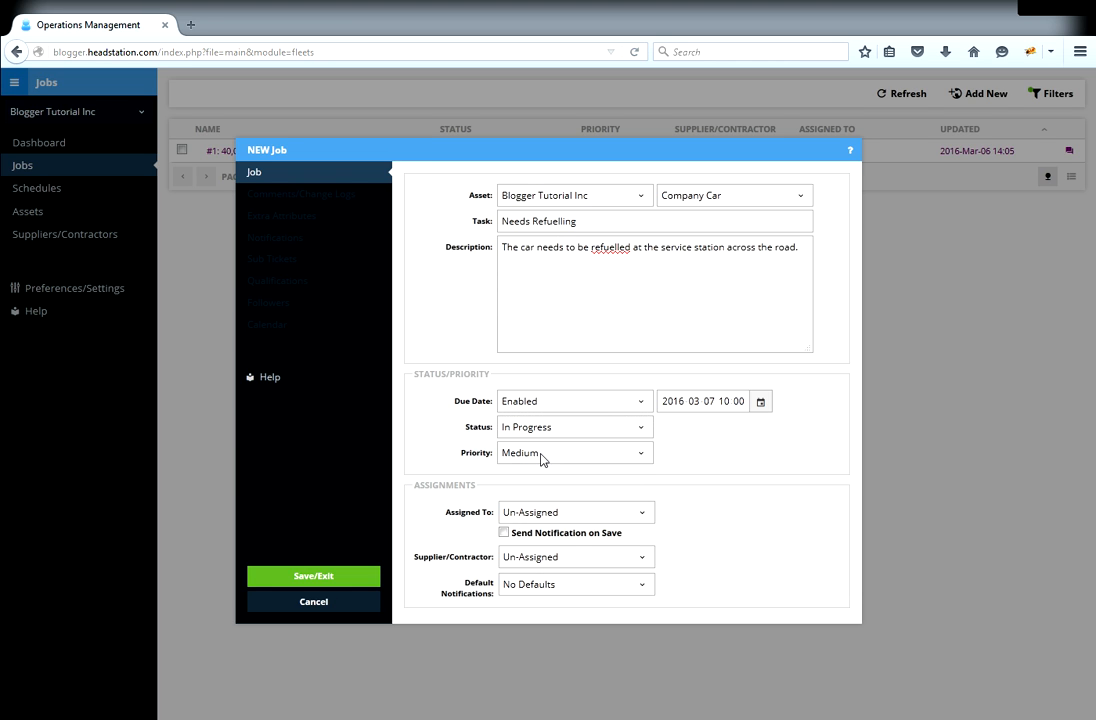
{"action": "left_click", "coordinate": [541, 456]}
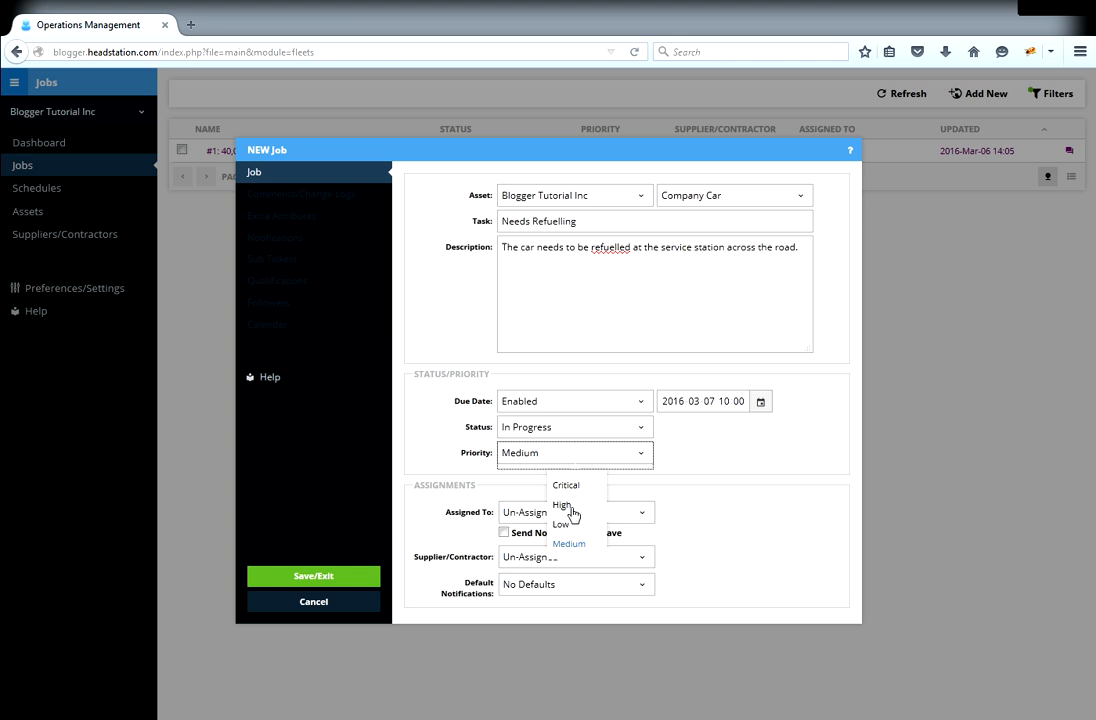
{"action": "left_click", "coordinate": [563, 505]}
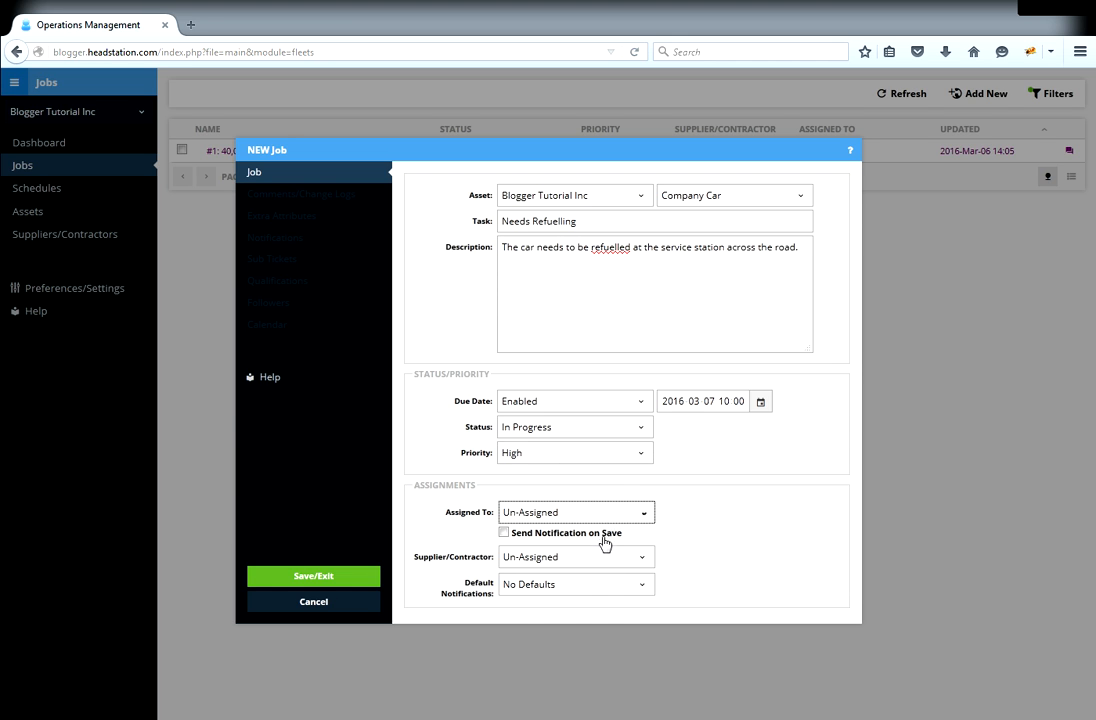
{"action": "left_click", "coordinate": [608, 516]}
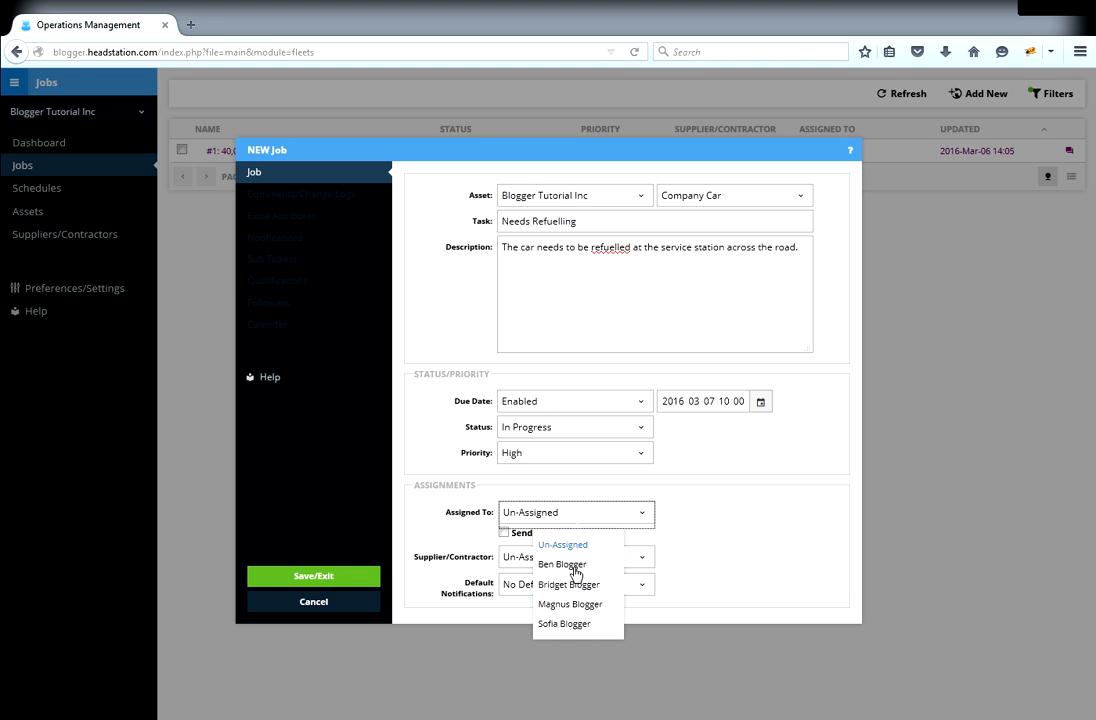
{"action": "left_click", "coordinate": [576, 565]}
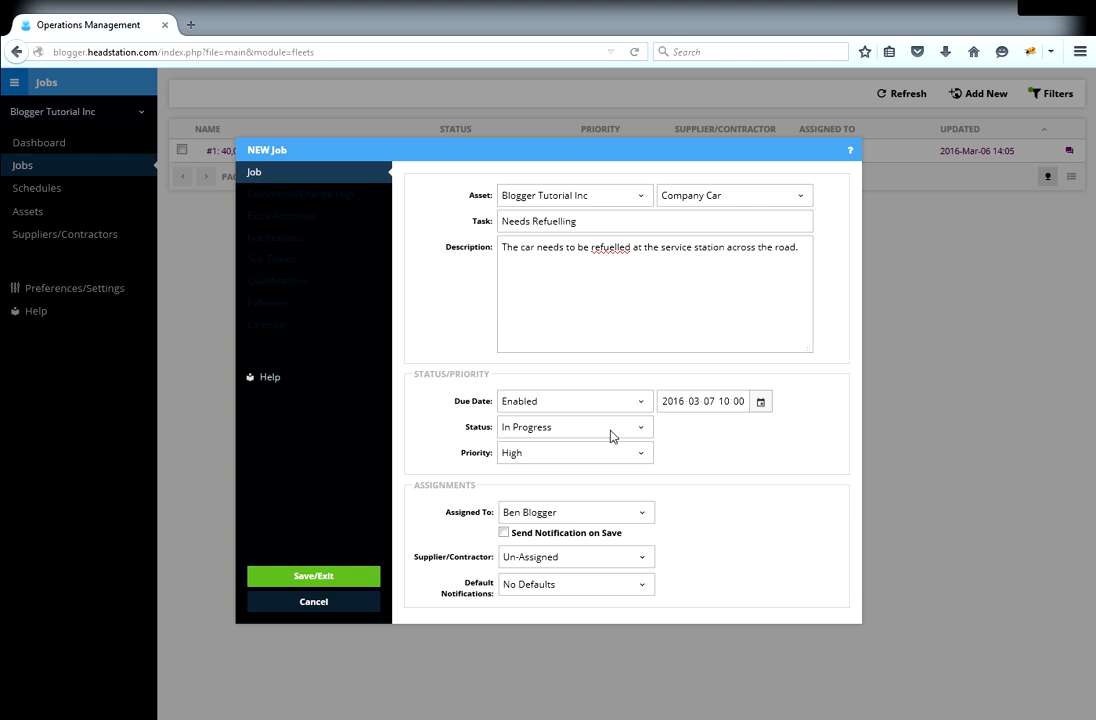
{"action": "left_click", "coordinate": [611, 433]}
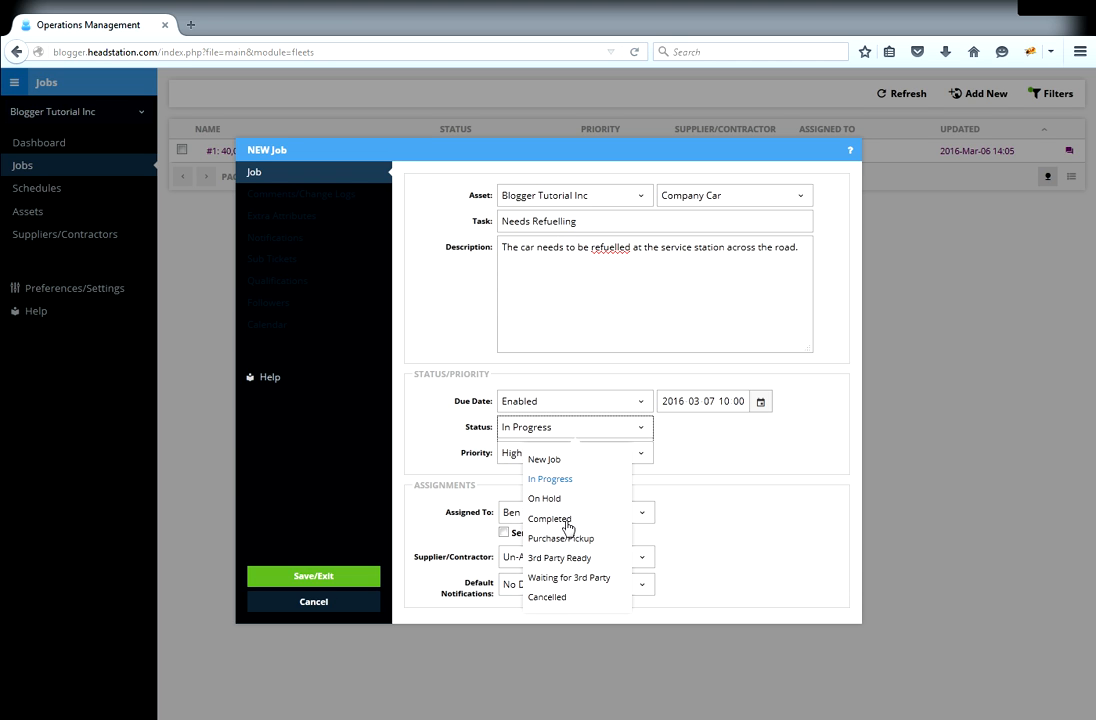
{"action": "left_click", "coordinate": [725, 473]}
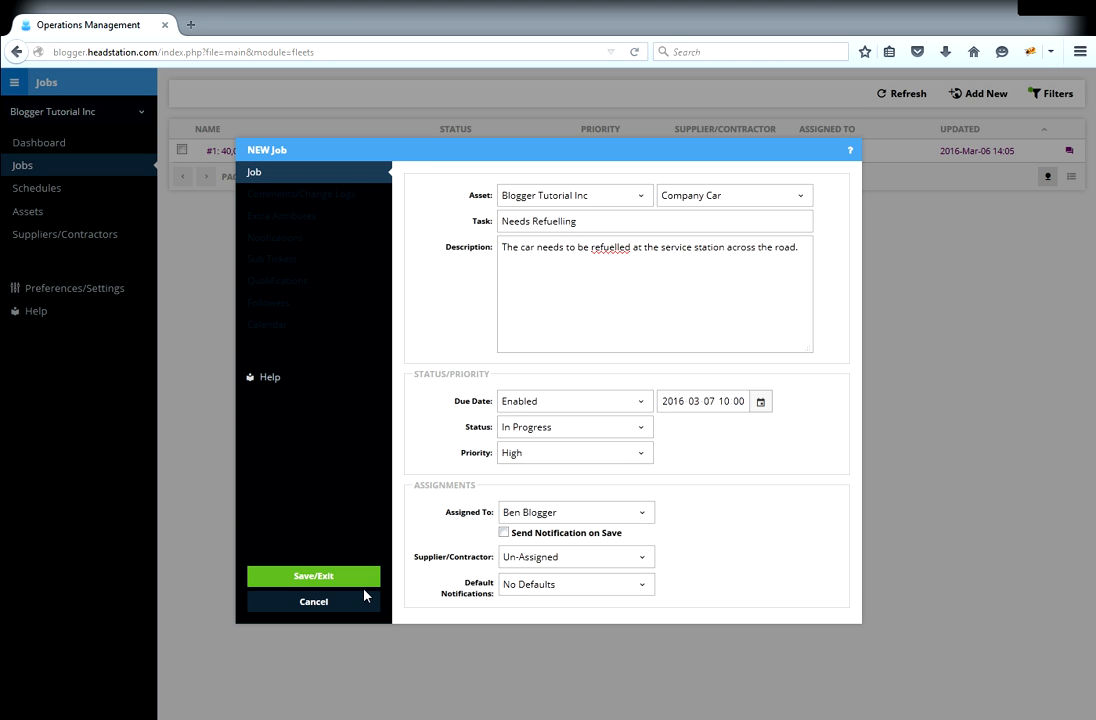
- Save the job as #2 'Needs Refuelling' and show the Filters/Quick Job panel
{"action": "left_click", "coordinate": [312, 578]}
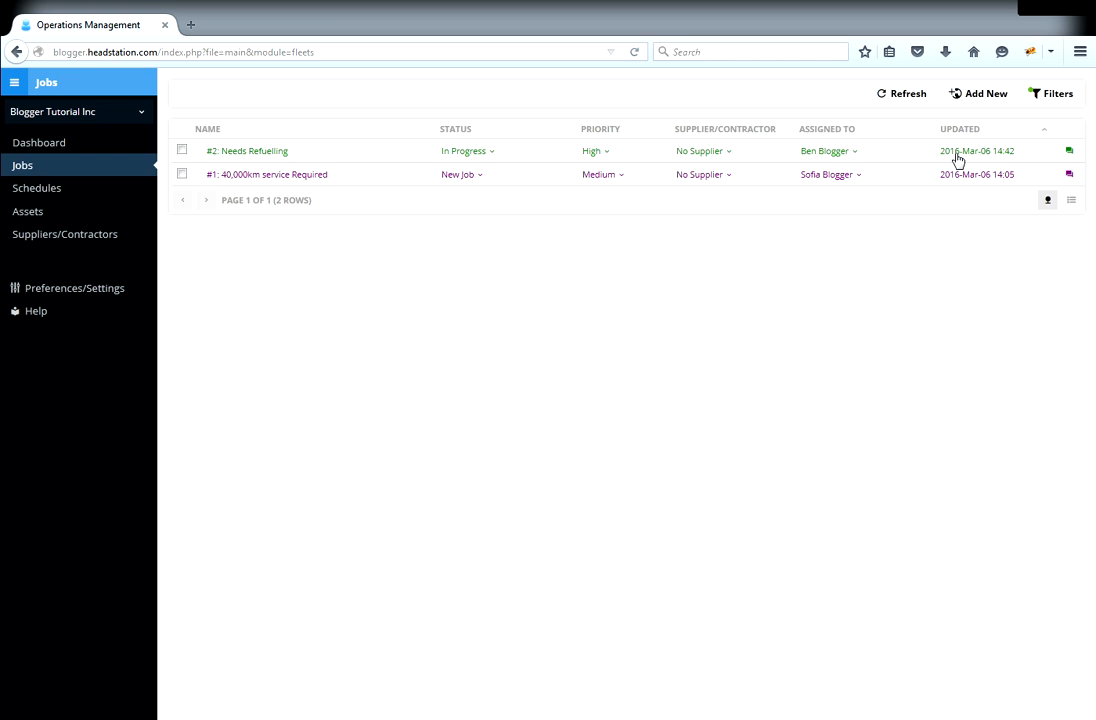
{"action": "left_click", "coordinate": [1052, 96]}
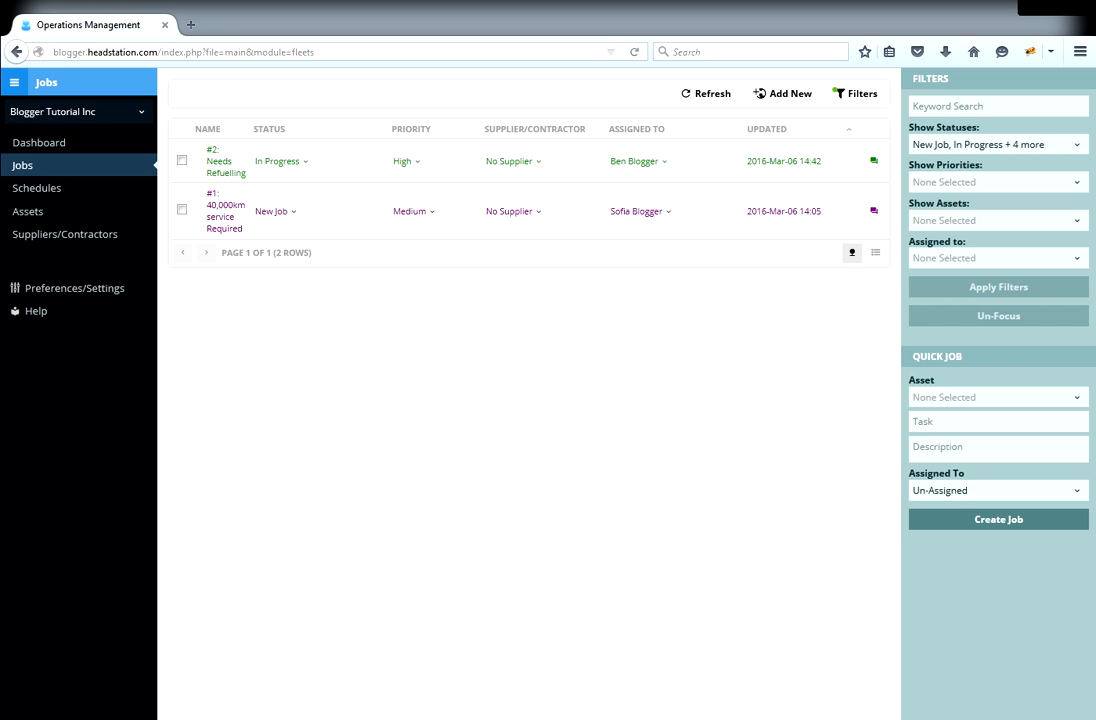
- Fill a quick job for Company Car with task 'Needs Refuelling' and the refuelling description
{"action": "left_click", "coordinate": [974, 396]}
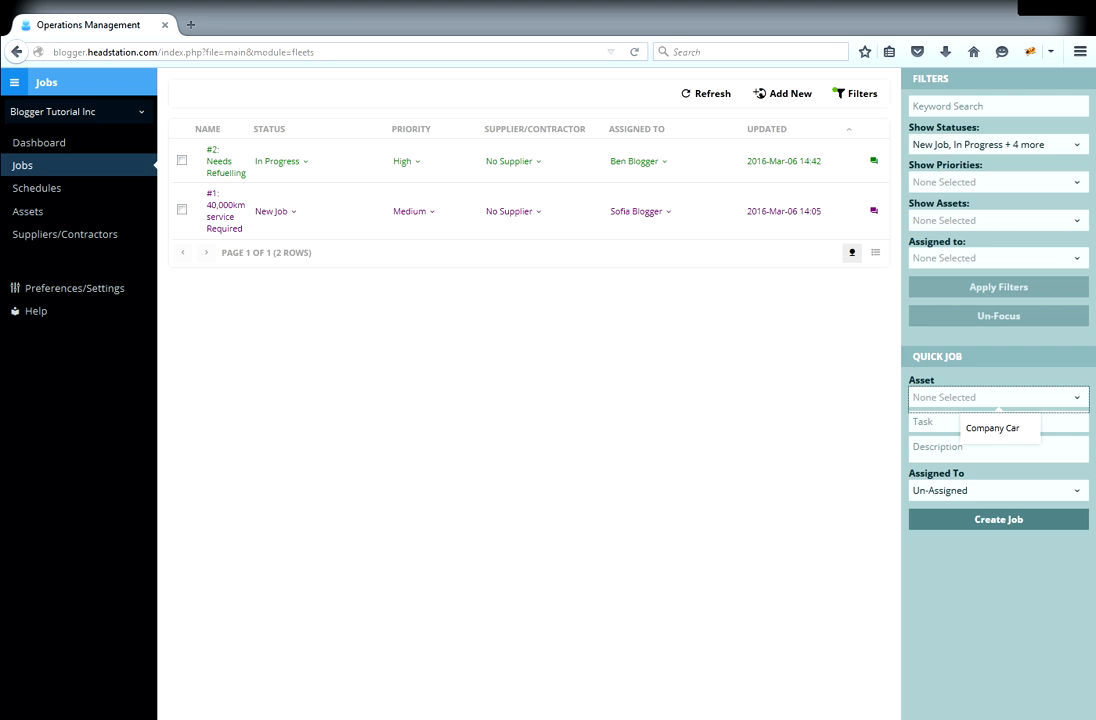
{"action": "left_click", "coordinate": [992, 428]}
{"action": "left_click", "coordinate": [985, 422]}
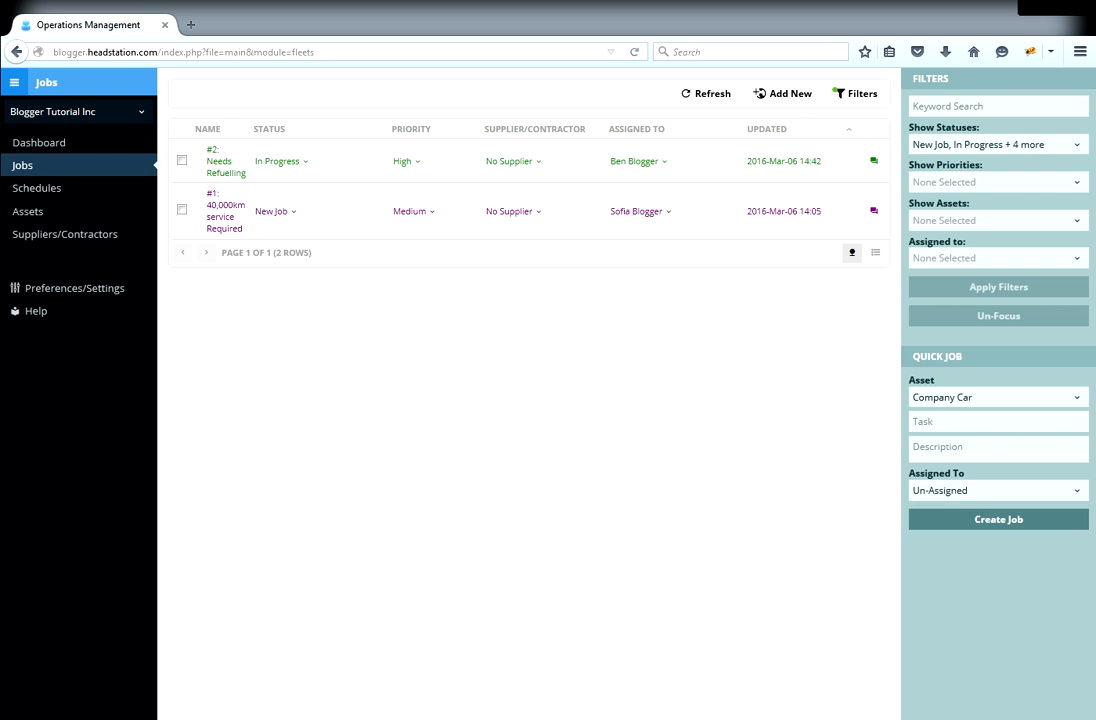
{"action": "type", "text": "Needs Refuelling"}
{"action": "key", "text": "Tab"}
{"action": "type", "text": "The car nee"}
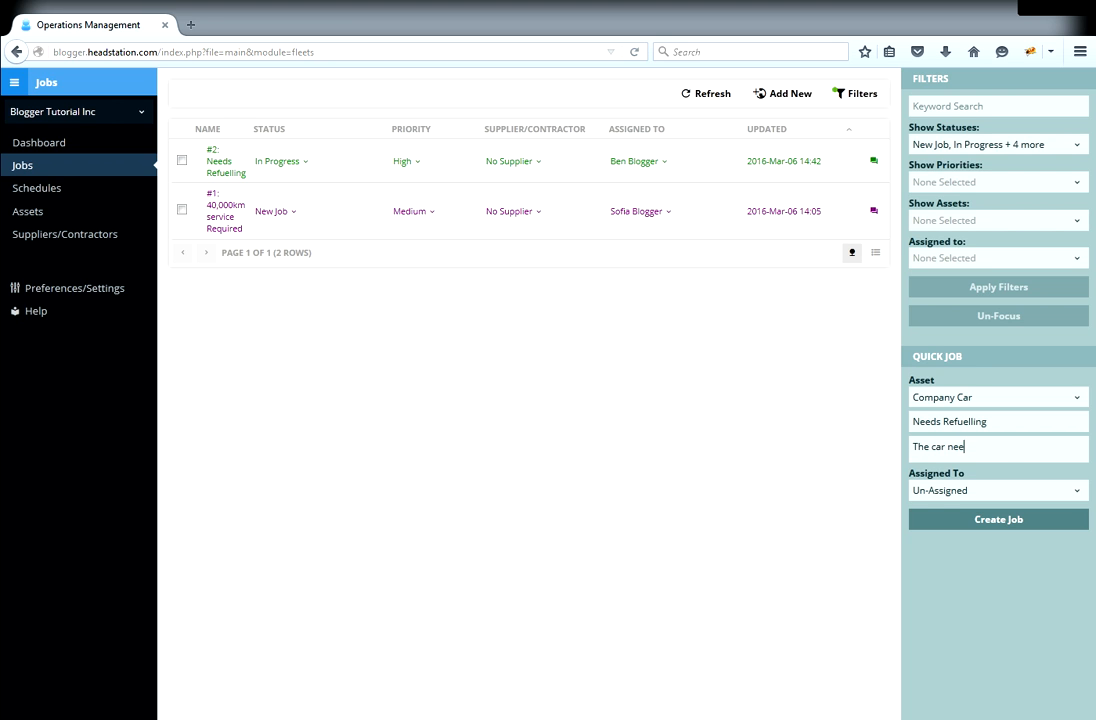
{"action": "type", "text": "ds to be refuelled at t"}
{"action": "type", "text": "he serv"}
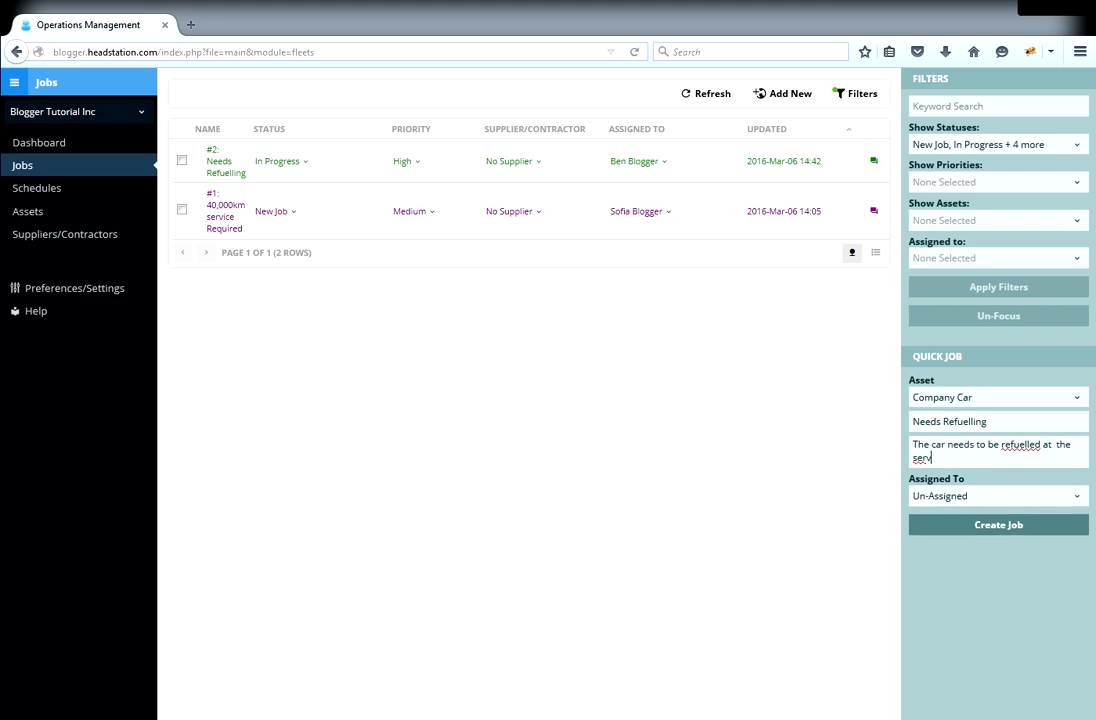
{"action": "type", "text": "ice station ac"}
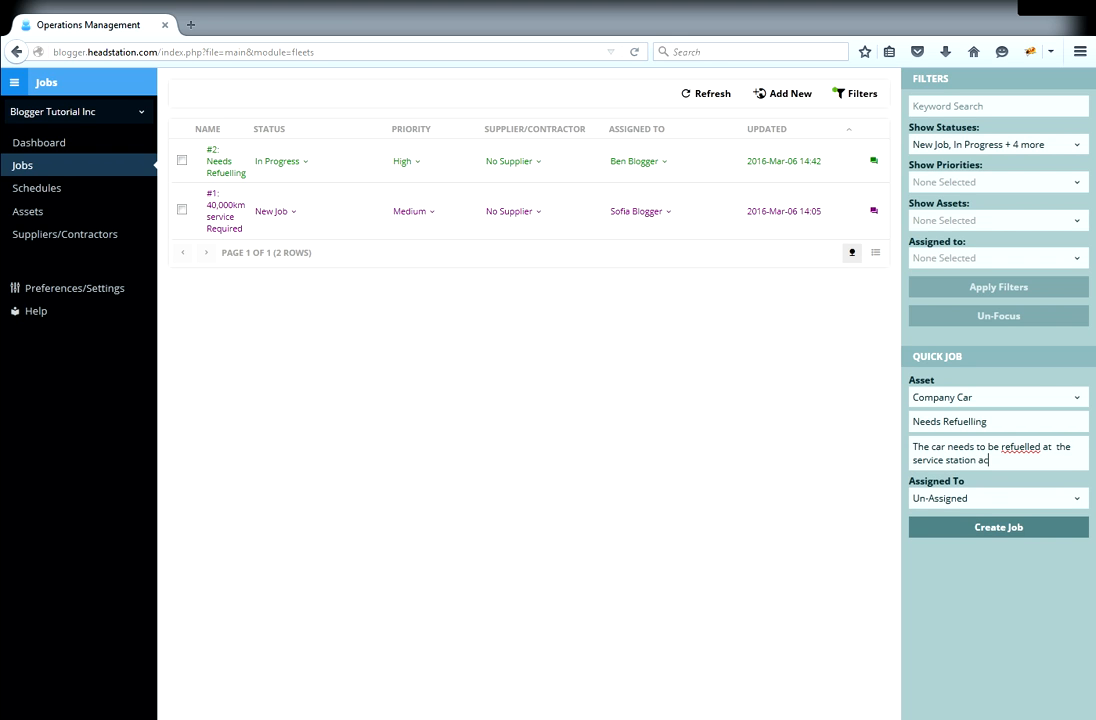
{"action": "type", "text": "ross the road."}
- Assign the quick job to job #2's assignee, create it as job #3, and hide the panel
{"action": "left_click", "coordinate": [960, 500]}
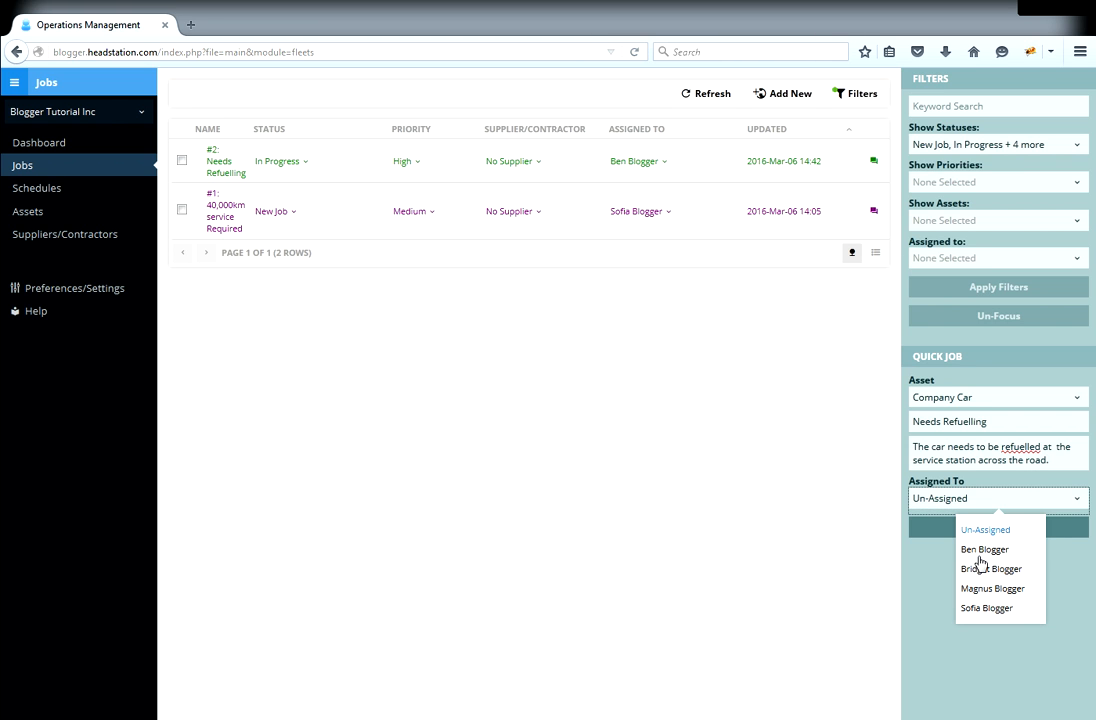
{"action": "left_click", "coordinate": [975, 549]}
{"action": "left_click", "coordinate": [998, 534]}
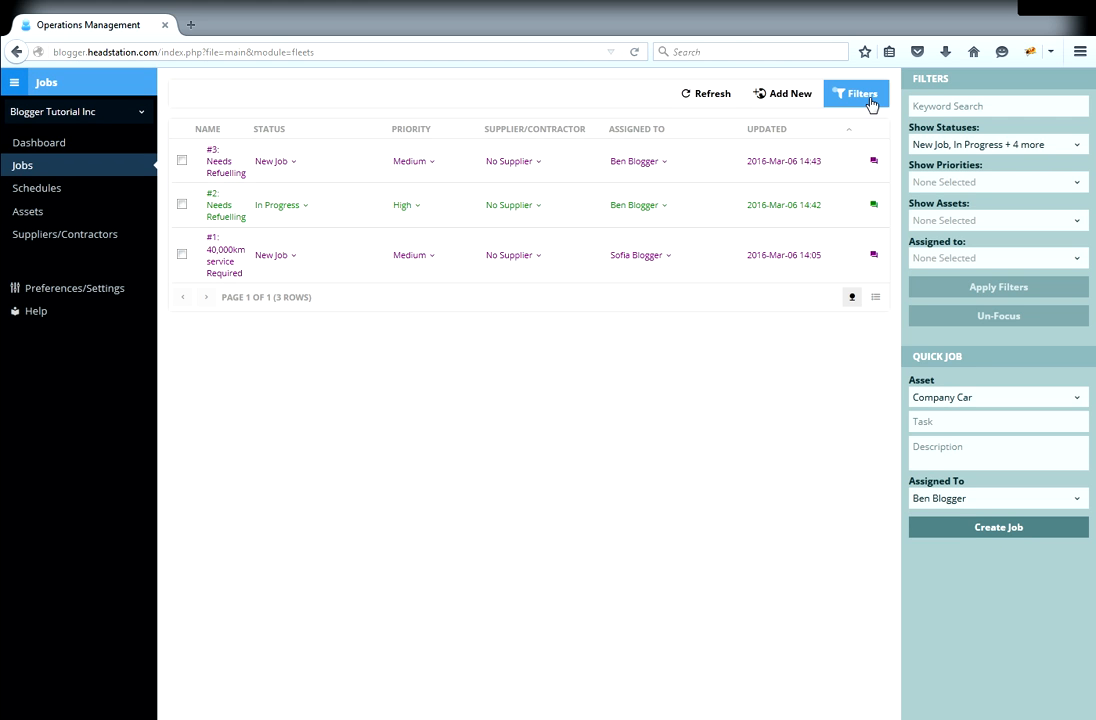
{"action": "left_click", "coordinate": [870, 100]}
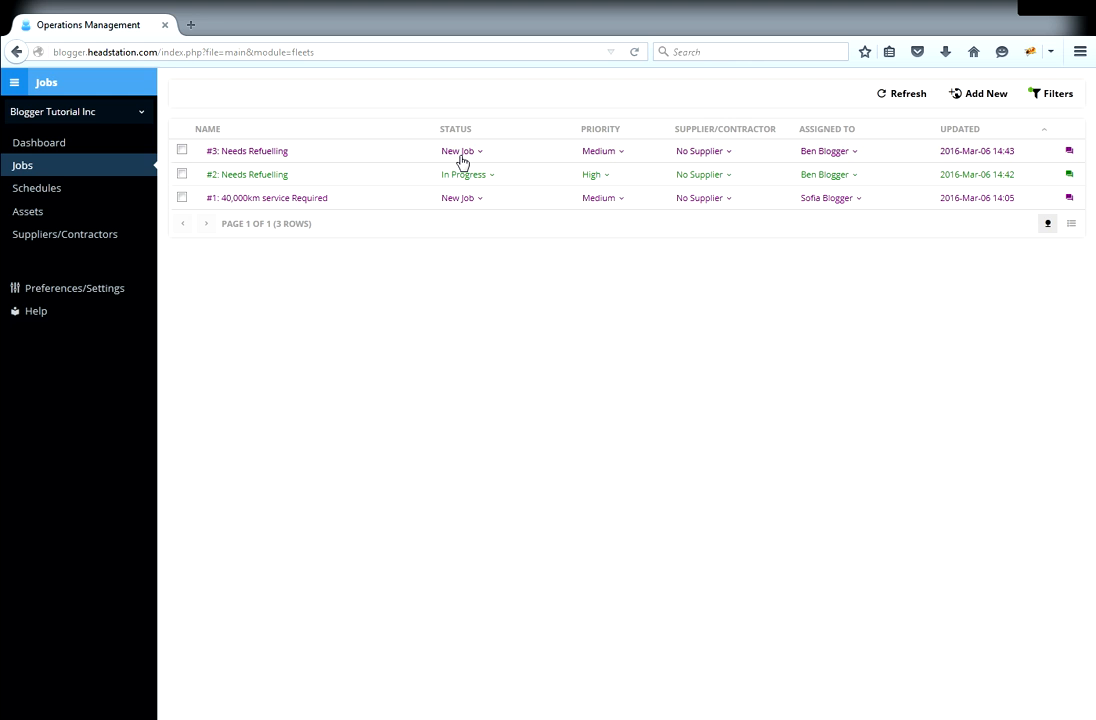
- Set job #3's status to In Progress and its priority to High
{"action": "left_click", "coordinate": [460, 155]}
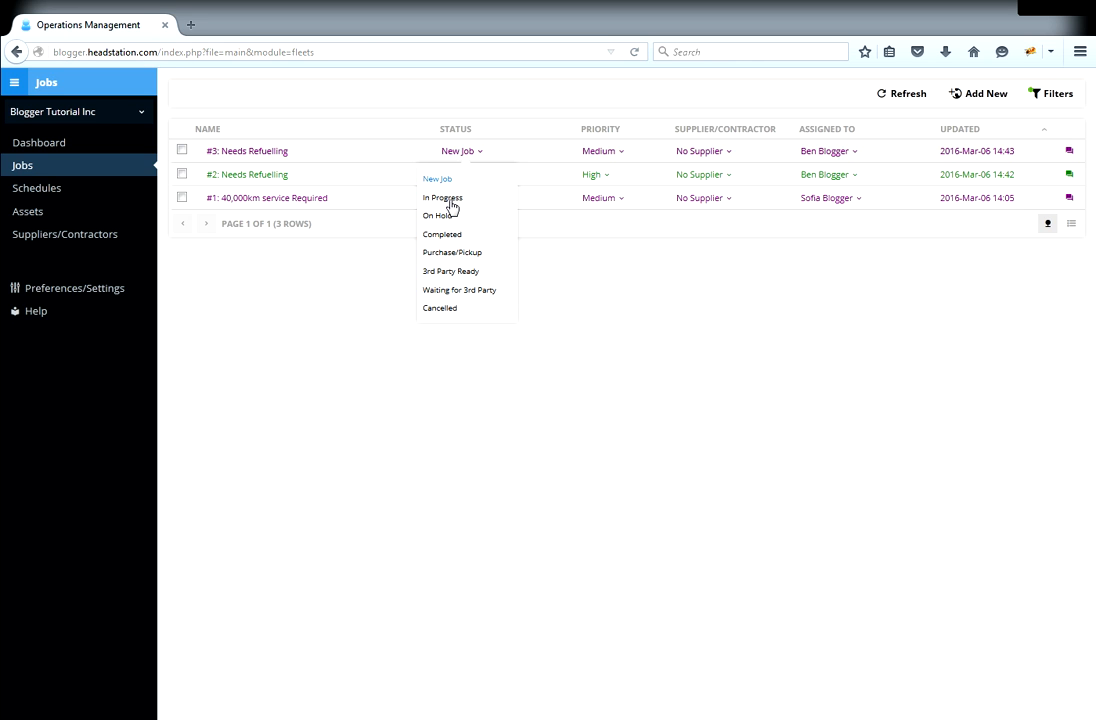
{"action": "left_click", "coordinate": [450, 200]}
{"action": "left_click", "coordinate": [606, 155]}
{"action": "left_click", "coordinate": [607, 197]}
{"action": "left_click", "coordinate": [613, 204]}
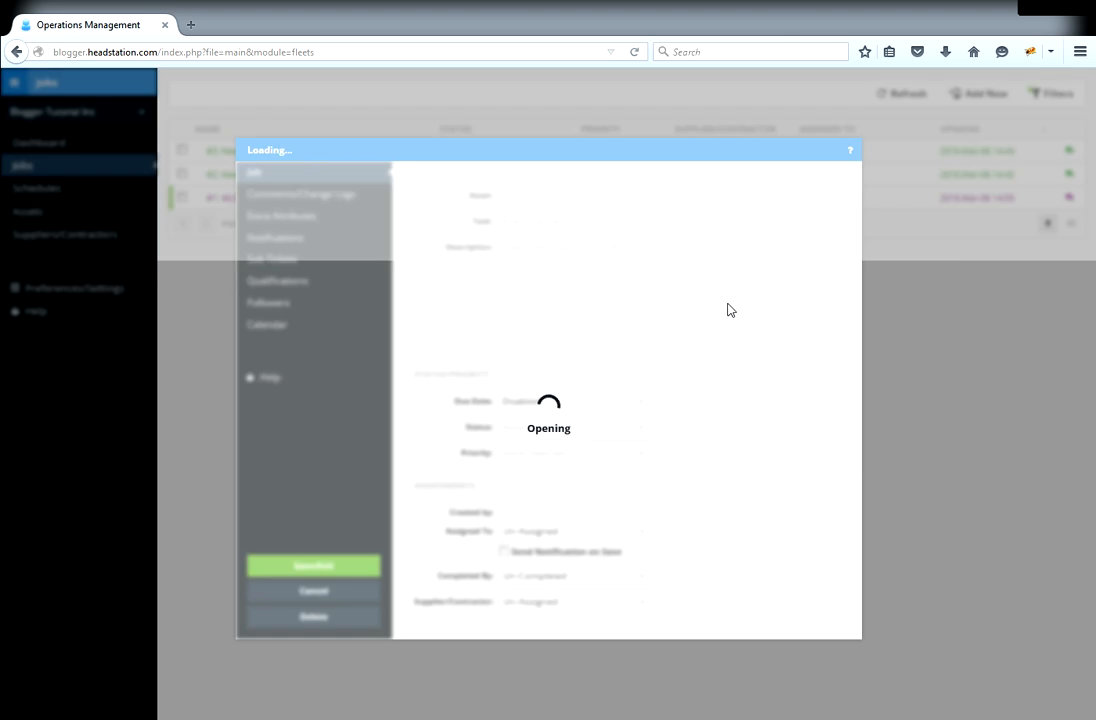
{"action": "left_click", "coordinate": [335, 594]}
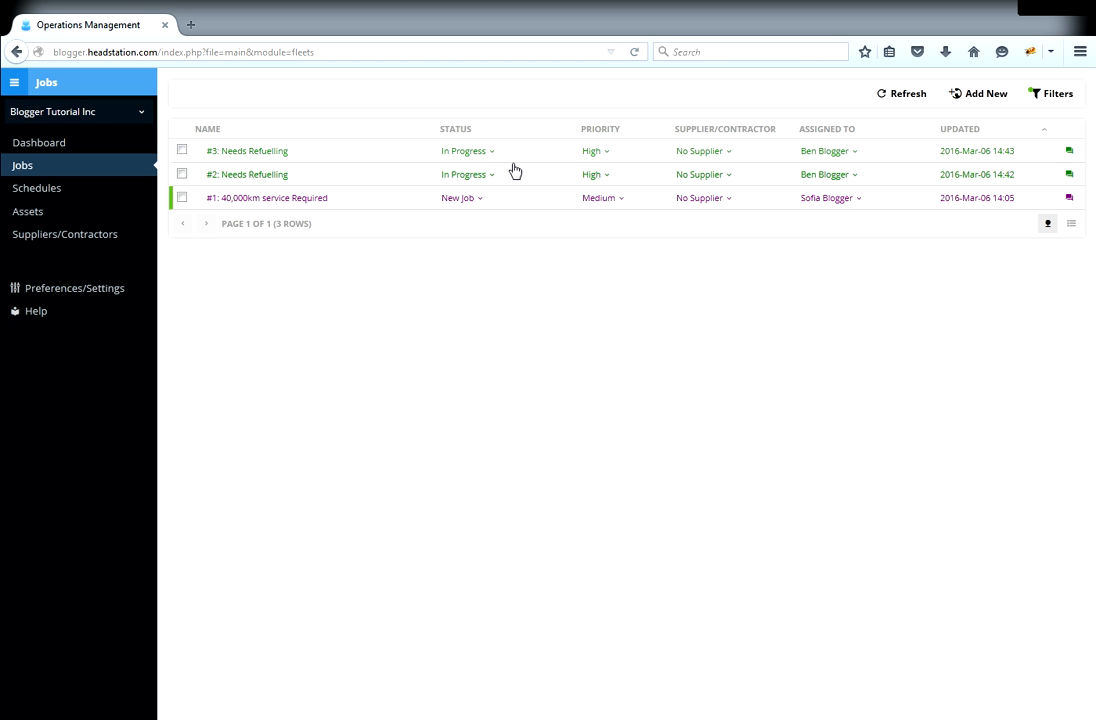
- Keep job #2's priority unchanged and leave job #3 with its original assignee
{"action": "left_click", "coordinate": [603, 177]}
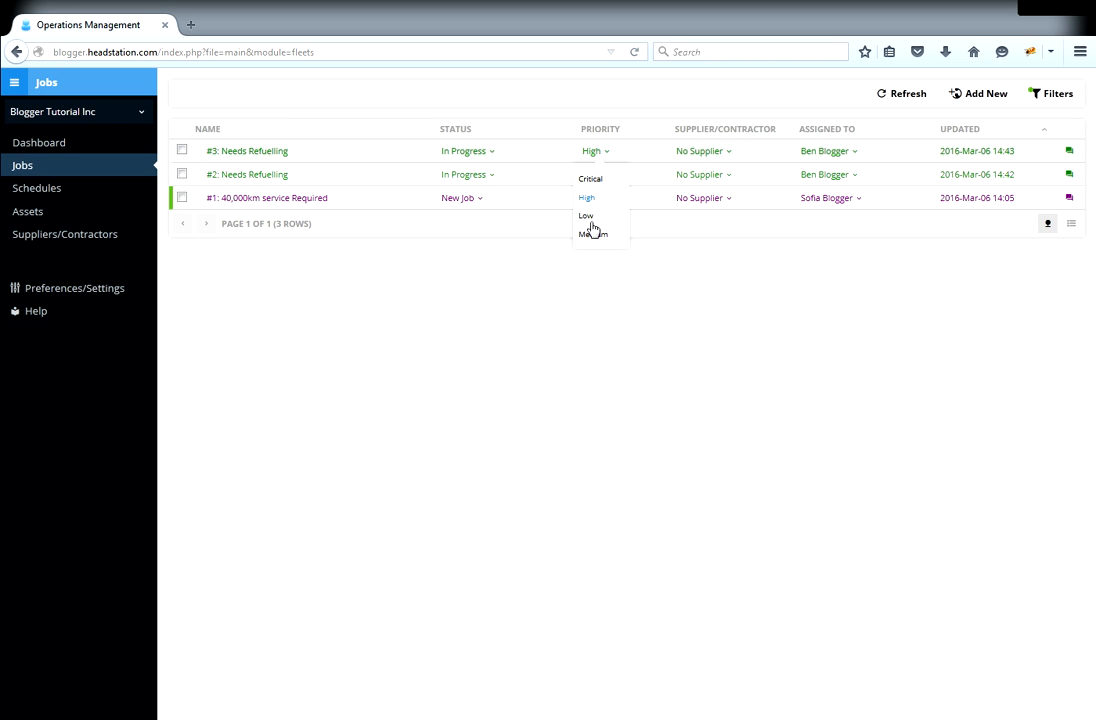
{"action": "left_click", "coordinate": [592, 234]}
{"action": "left_click", "coordinate": [834, 155]}
{"action": "left_click", "coordinate": [838, 215]}
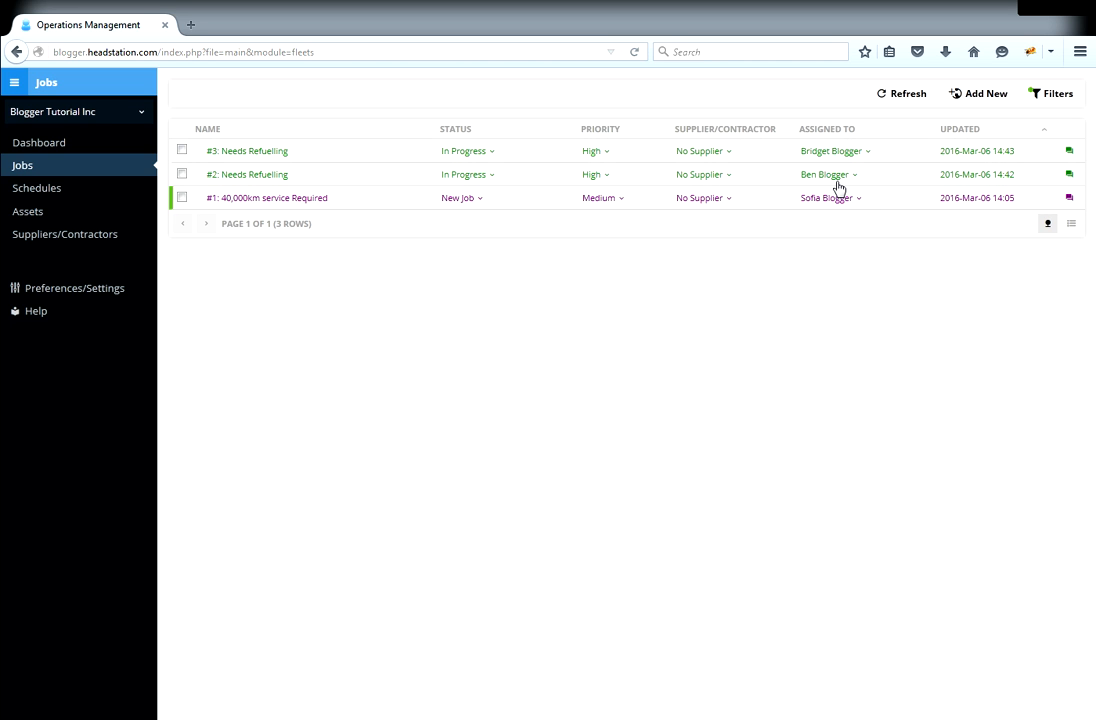
{"action": "left_click", "coordinate": [834, 178]}
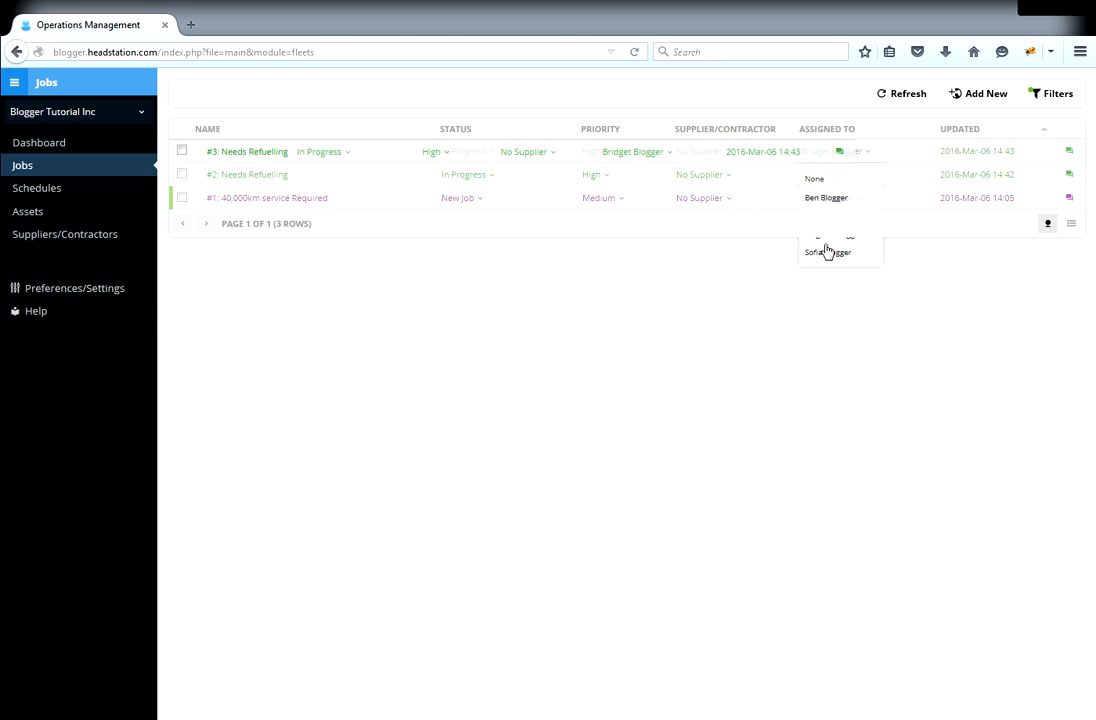
{"action": "left_click", "coordinate": [838, 199]}
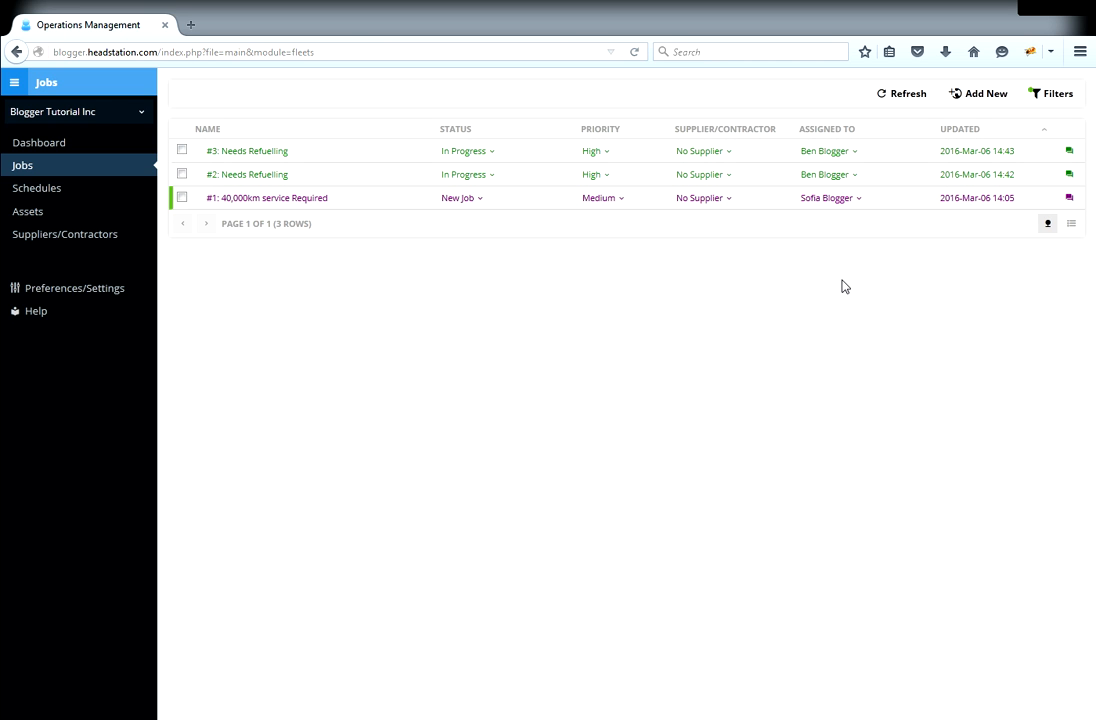